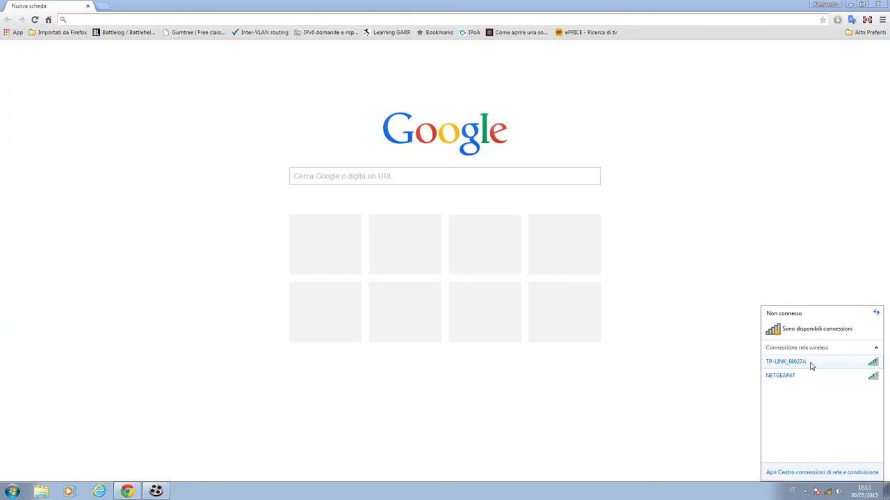
# Join the TP-LINK wireless network with its security key, then load the browser home page.
pyautogui.click(811, 310)
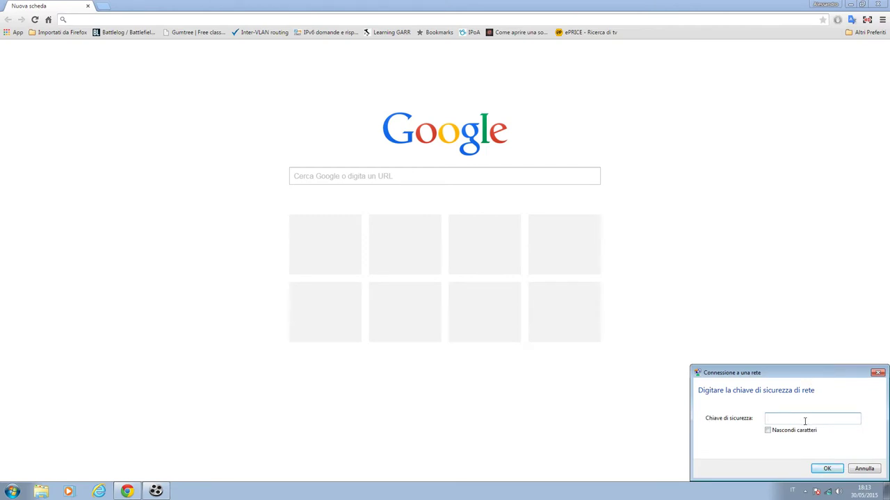
pyautogui.press('Return')
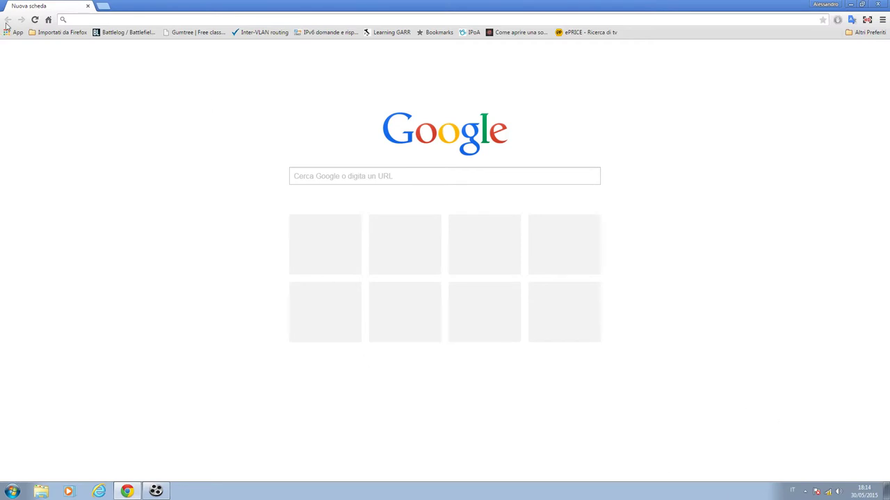
pyautogui.click(48, 20)
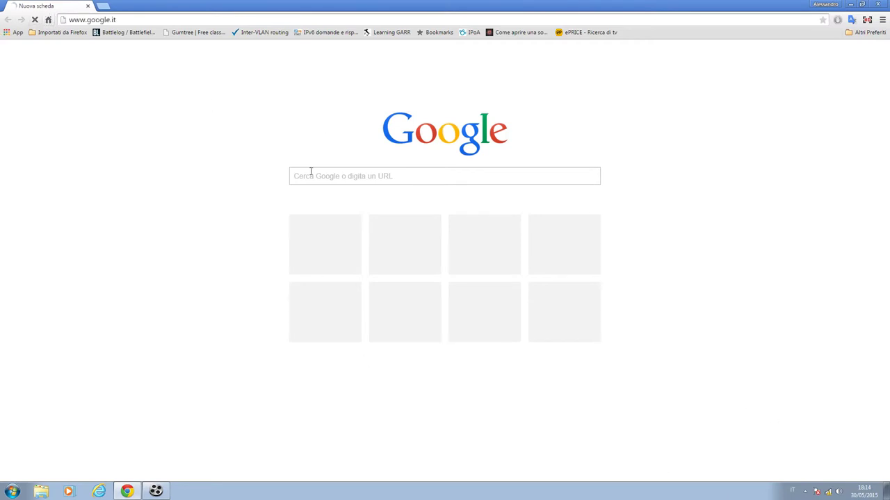
# Open the router admin page at 192.168.0.254 in a fresh Chrome tab.
pyautogui.click(102, 7)
pyautogui.click(88, 6)
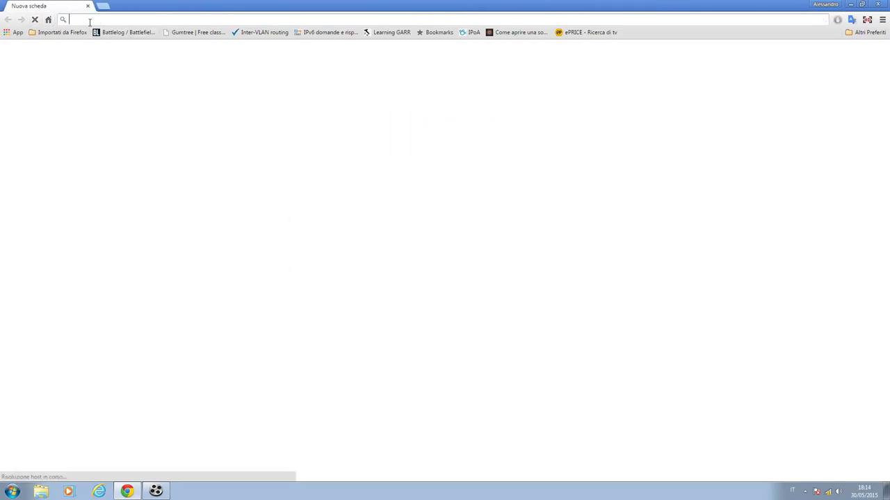
pyautogui.write('192.168.0')
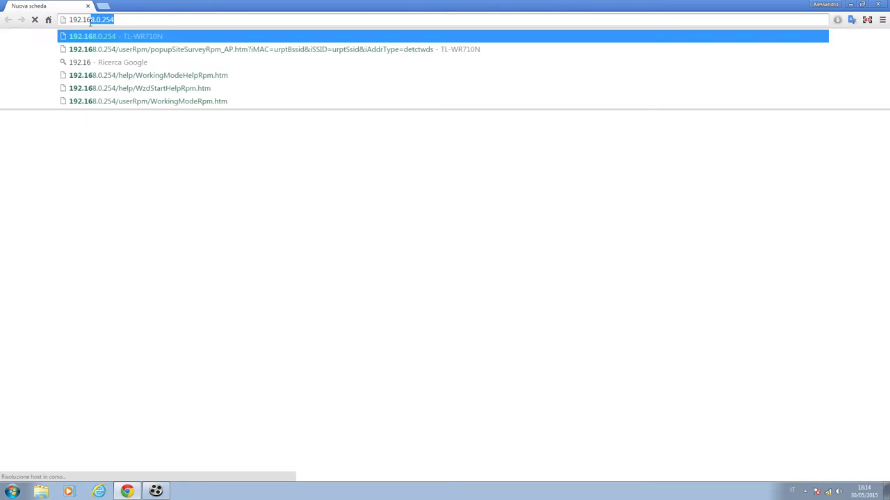
pyautogui.write('.254')
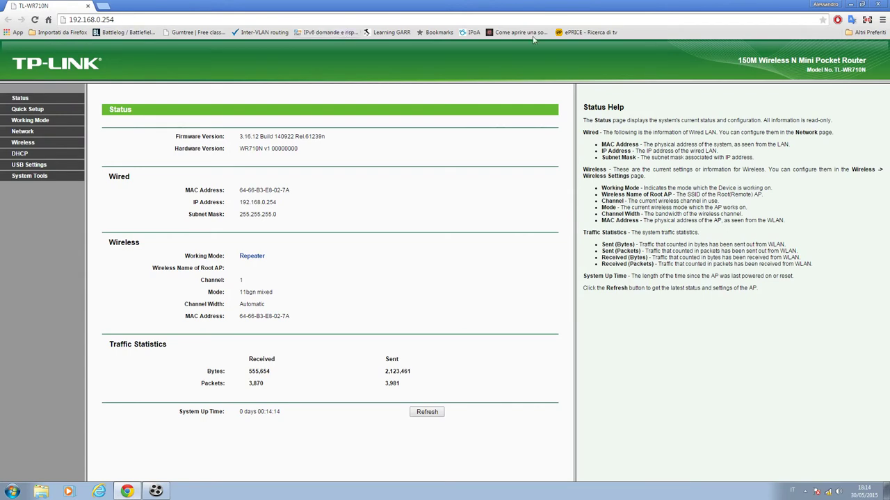
pyautogui.click(883, 21)
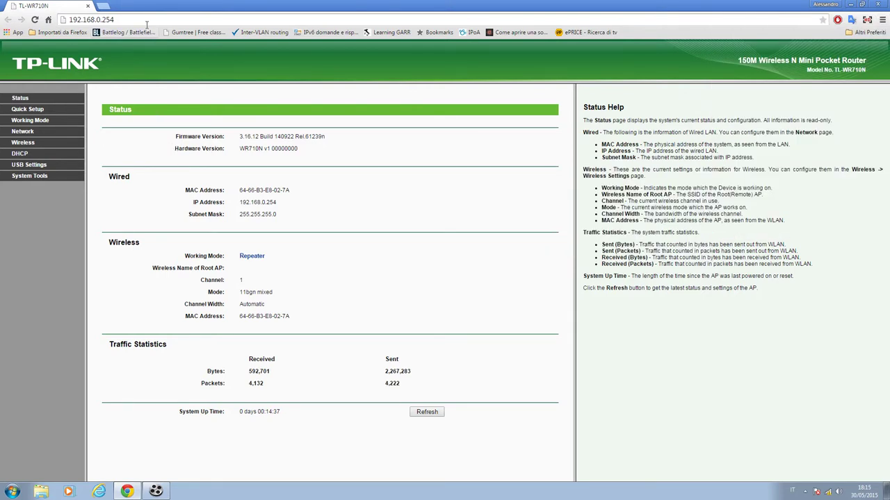
# Log in with the admin credentials, reload the Status page and launch Quick Setup.
pyautogui.click(147, 23)
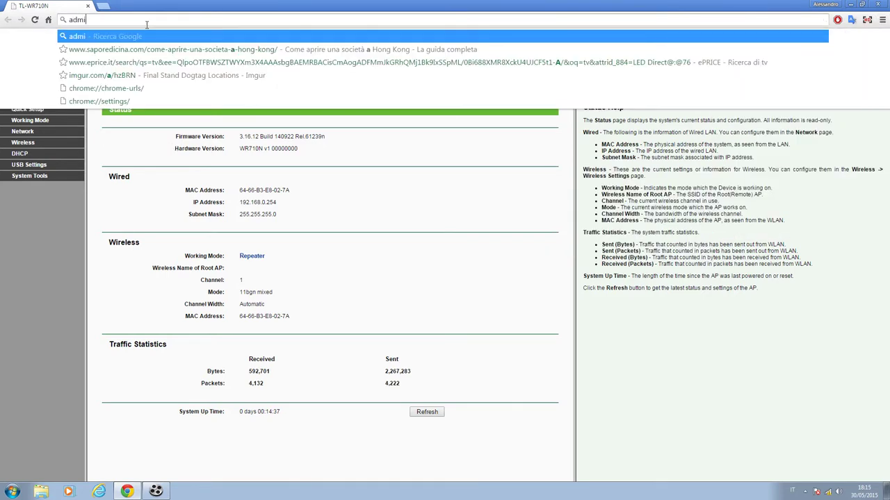
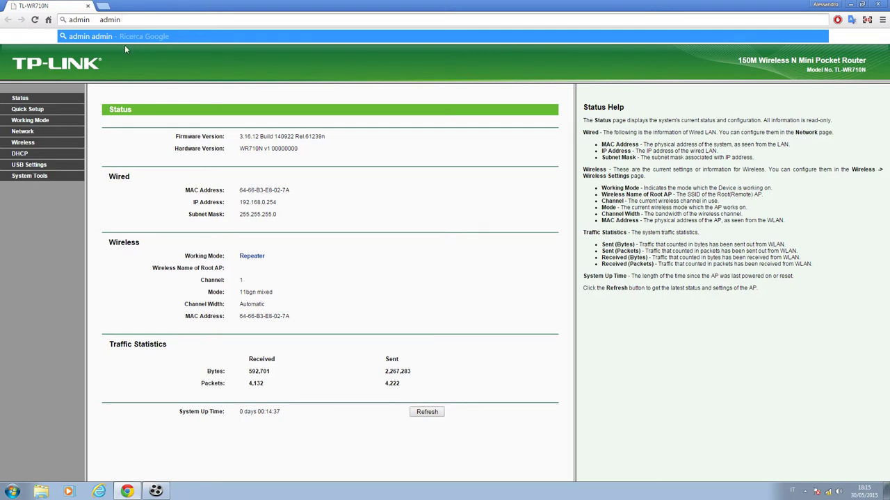
pyautogui.click(165, 196)
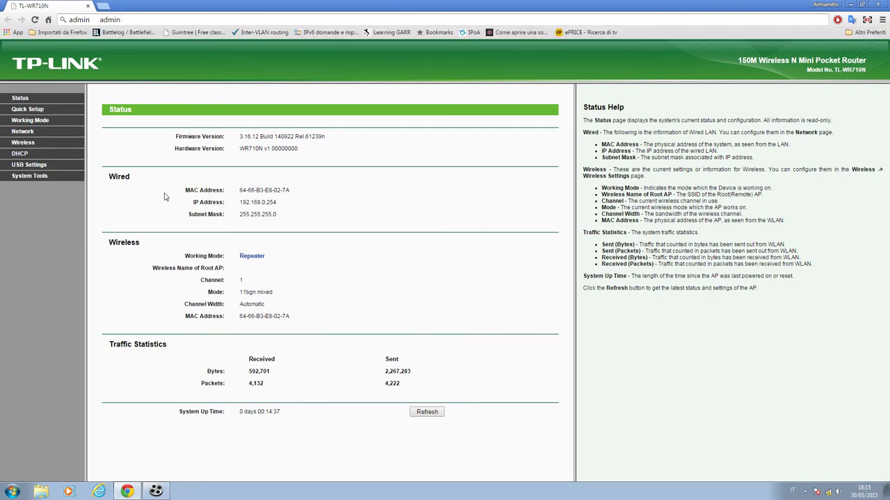
pyautogui.click(20, 99)
pyautogui.click(36, 111)
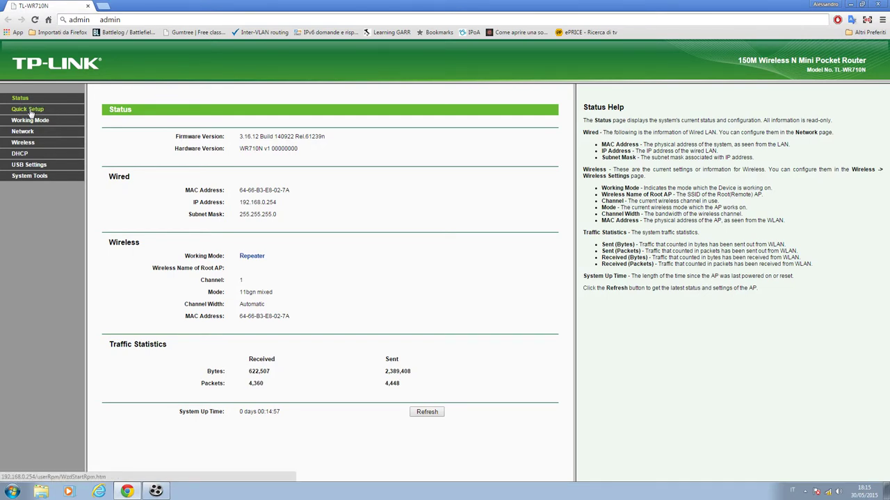
# Advance Quick Setup from its start page to the Working Mode step.
pyautogui.click(321, 189)
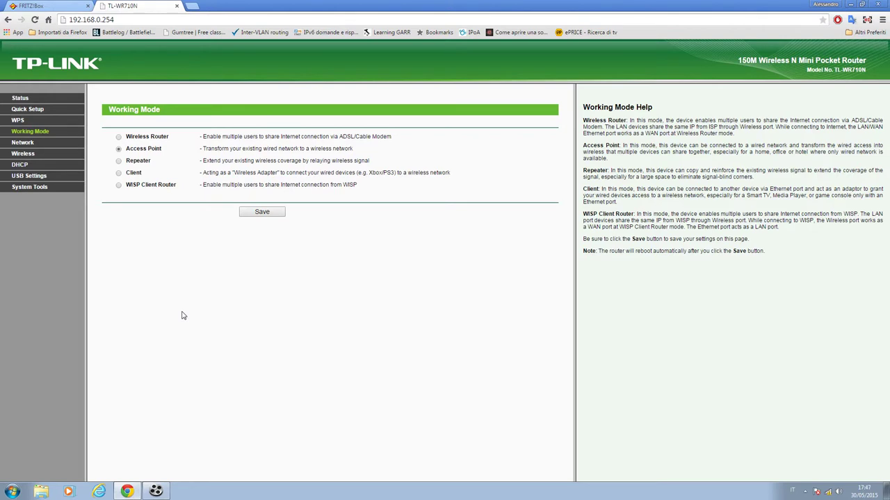
pyautogui.moveTo(172, 137); pyautogui.dragTo(139, 138)
# Select Wireless Router as the working mode and expand the Network section.
pyautogui.click(188, 143)
pyautogui.click(167, 142)
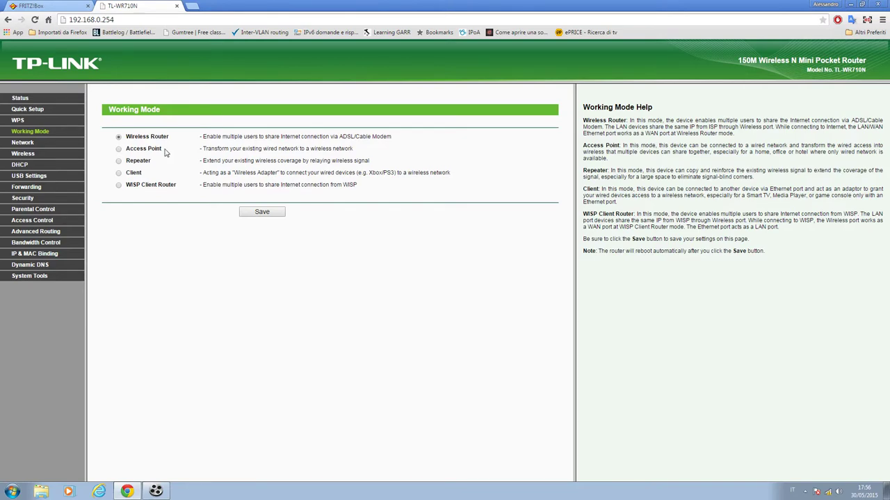
pyautogui.click(14, 144)
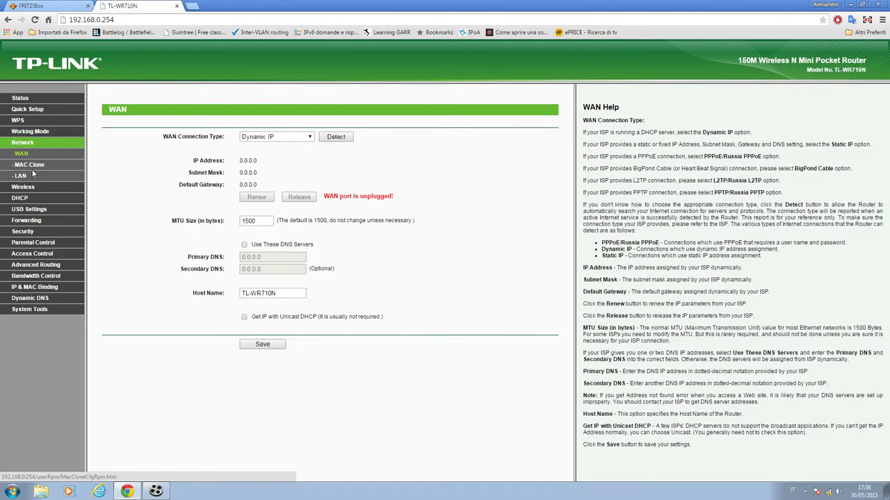
# On the WAN page, switch the connection type through PPPoE and Dynamic IP to Static IP.
pyautogui.click(19, 156)
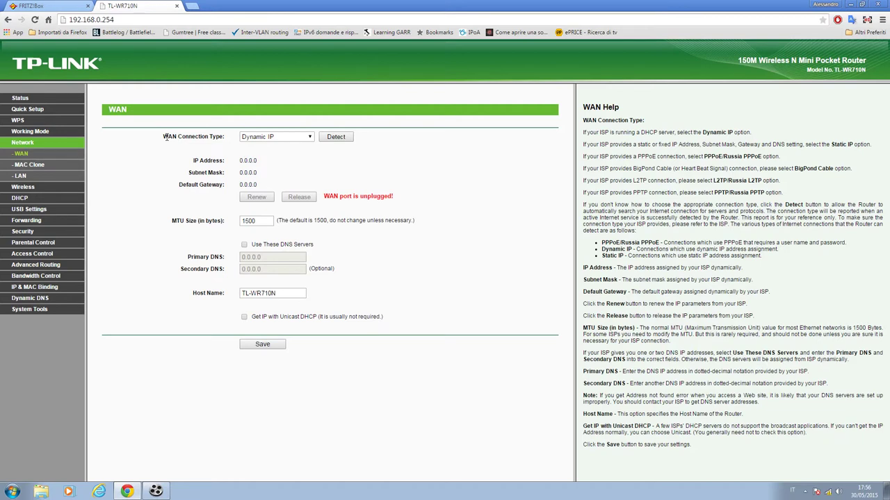
pyautogui.click(259, 137)
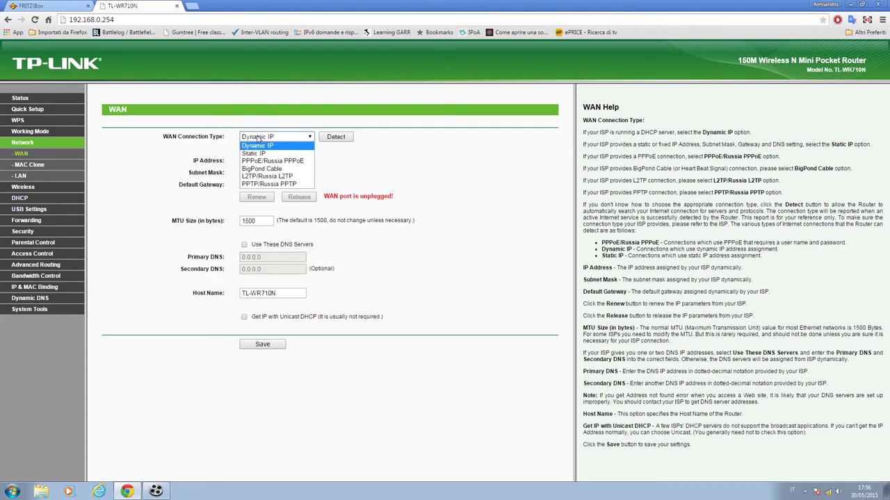
pyautogui.click(260, 161)
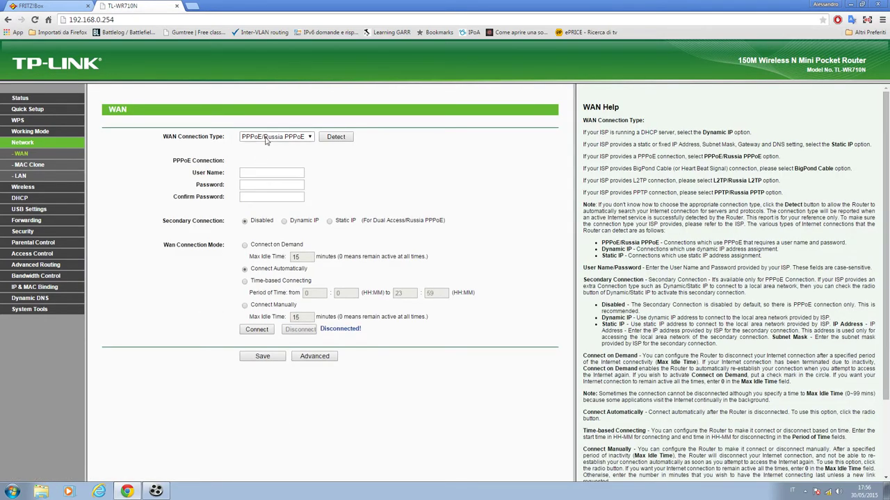
pyautogui.click(266, 139)
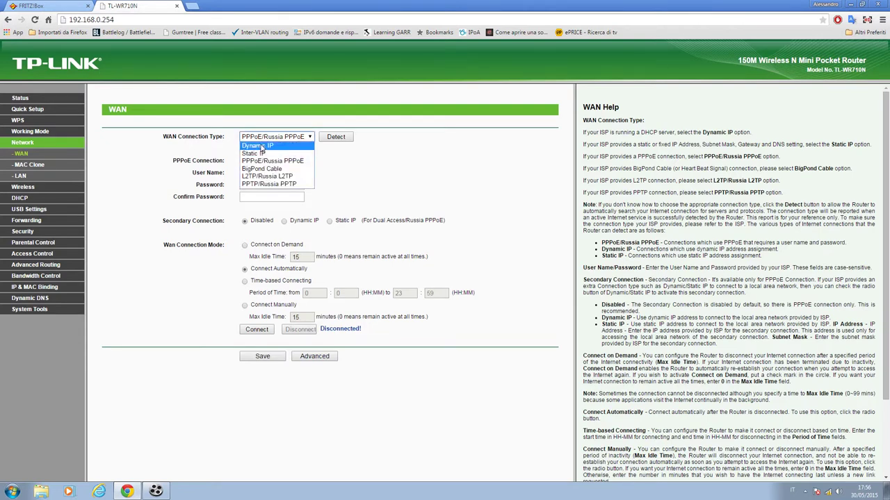
pyautogui.click(263, 146)
pyautogui.click(265, 137)
pyautogui.click(264, 154)
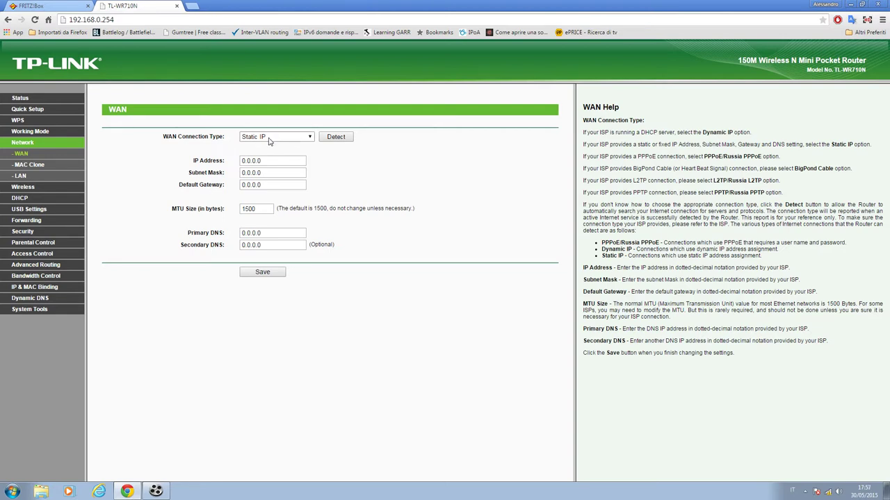
# Keep Static IP, glance at LAN, reconfirm Static IP on WAN, then open Working Mode.
pyautogui.click(269, 139)
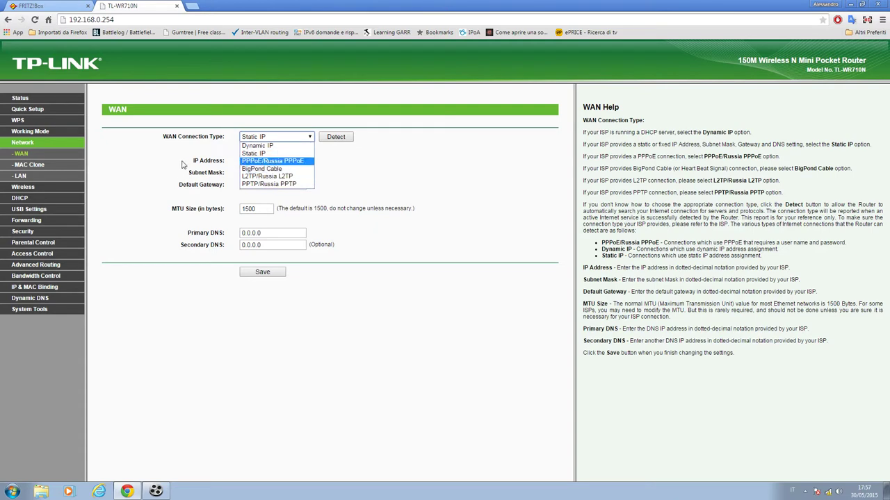
pyautogui.click(163, 175)
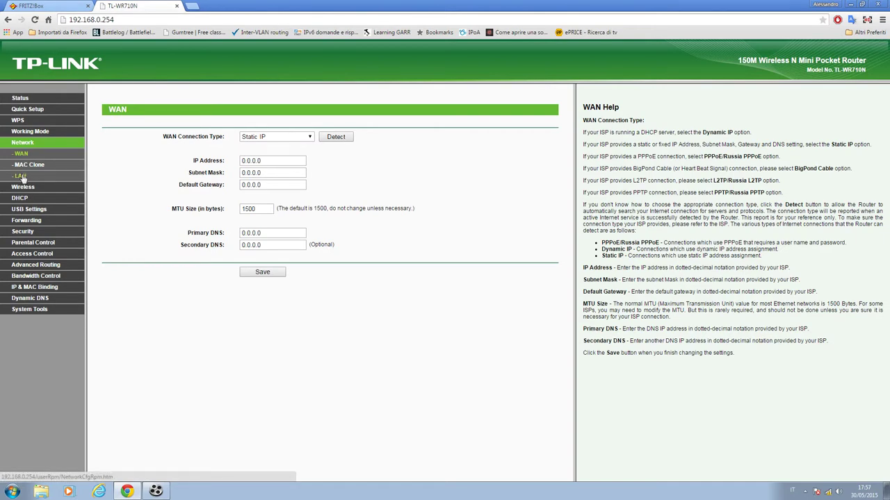
pyautogui.click(73, 179)
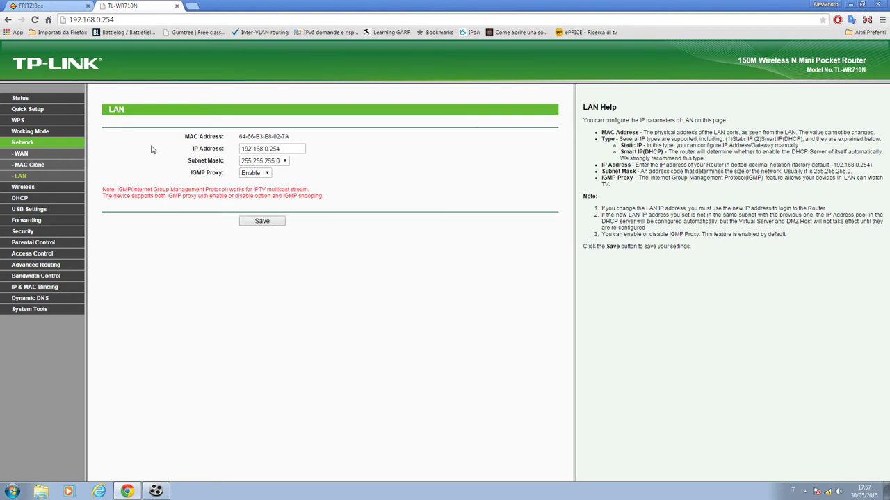
pyautogui.click(21, 154)
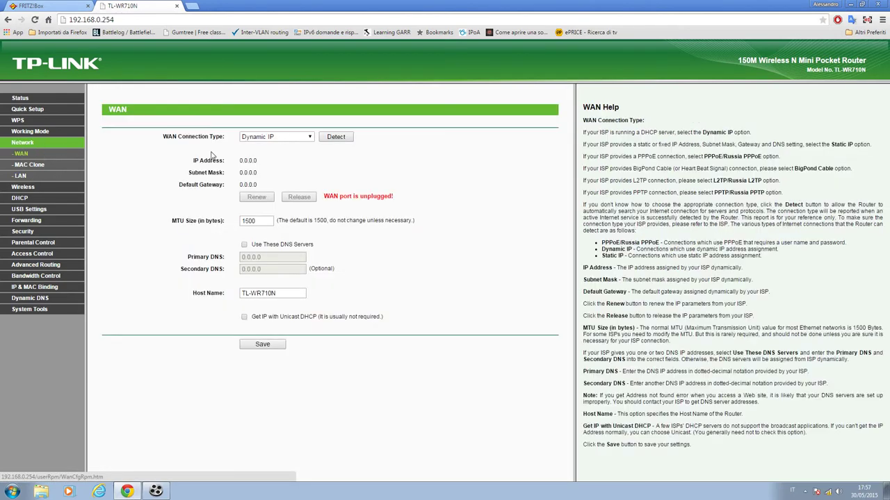
pyautogui.click(271, 137)
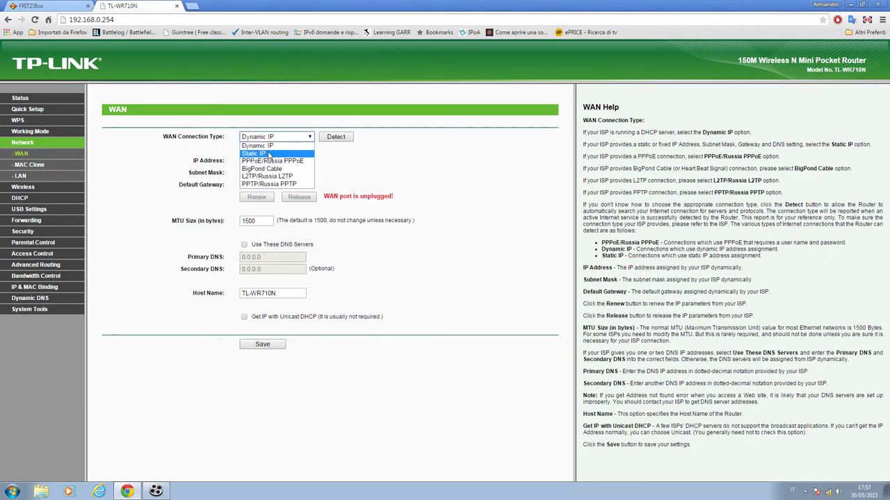
pyautogui.click(268, 155)
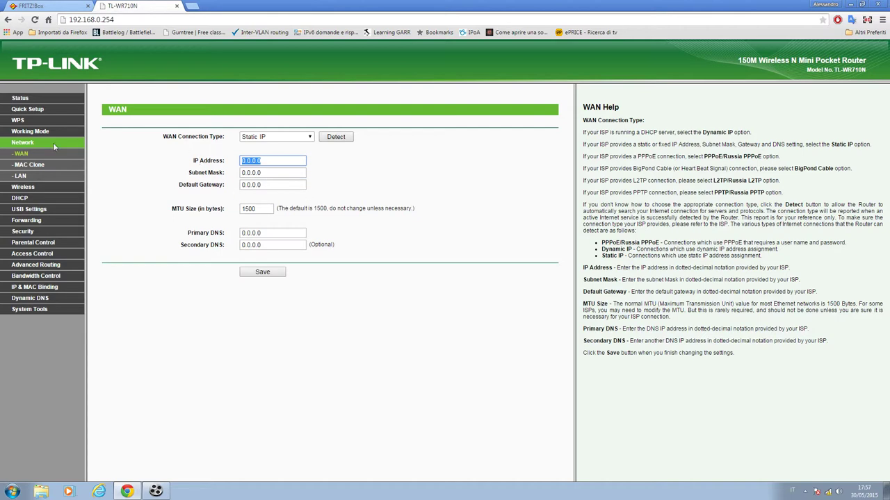
pyautogui.click(35, 131)
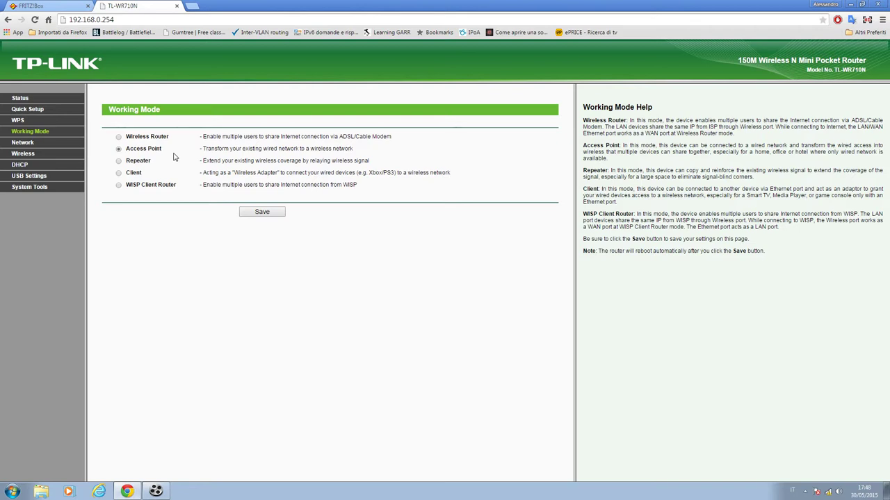
# Review the Access Point mode on the Working Mode page, then open LAN settings.
pyautogui.moveTo(162, 149); pyautogui.dragTo(119, 137)
pyautogui.click(130, 139)
pyautogui.moveTo(161, 149); pyautogui.dragTo(125, 148)
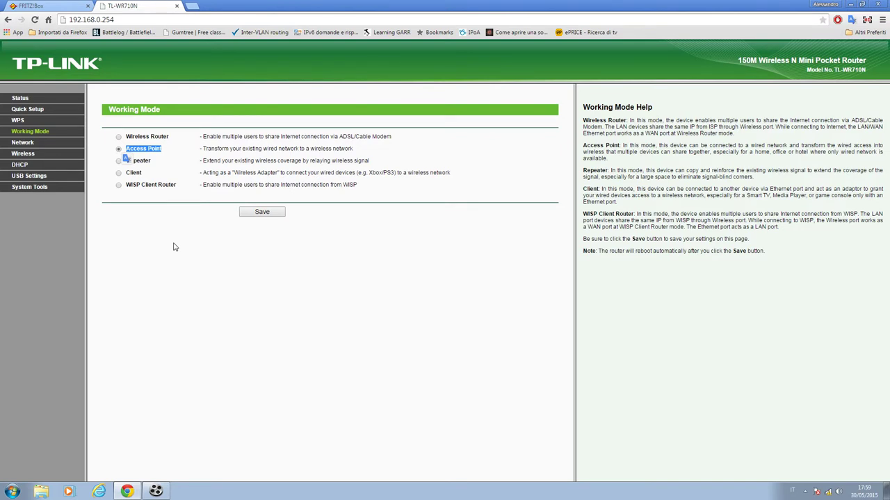
pyautogui.click(34, 142)
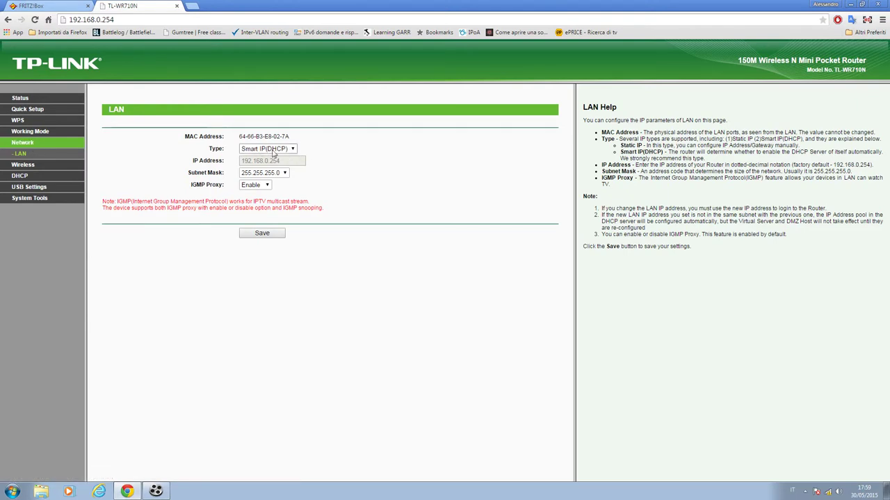
# Browse the Wireless and DHCP pages, then return to the Working Mode settings.
pyautogui.click(22, 164)
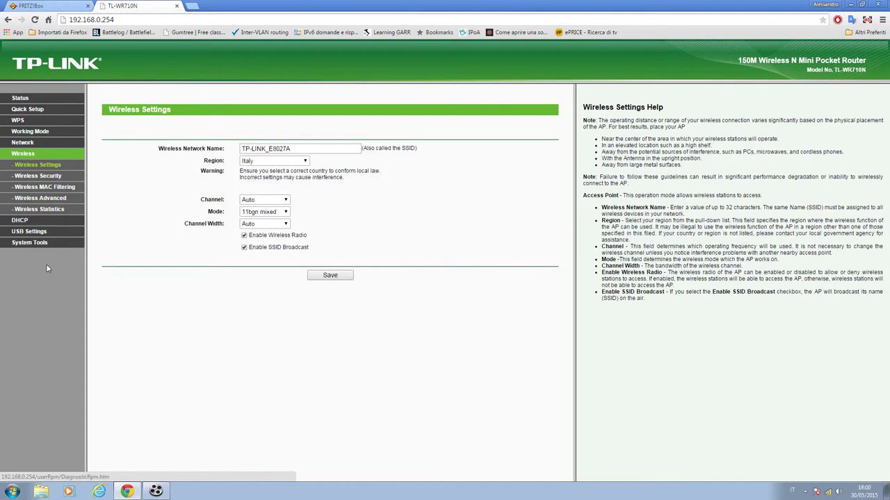
pyautogui.click(20, 220)
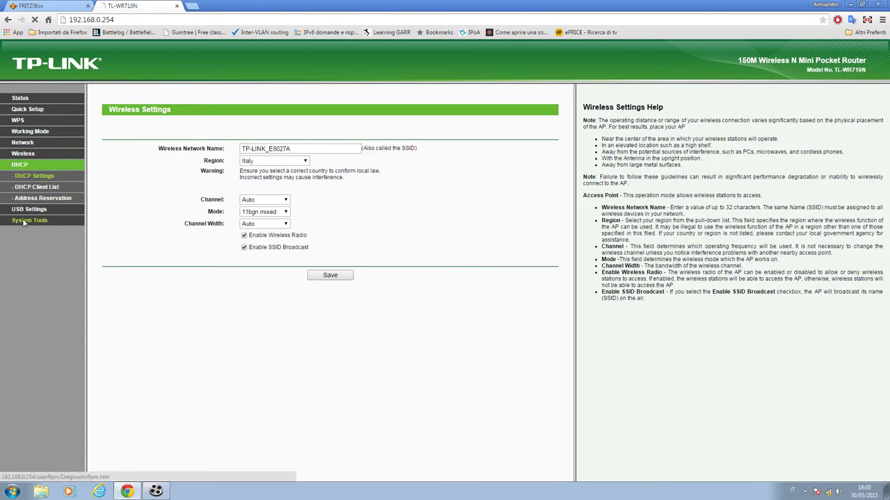
pyautogui.click(38, 132)
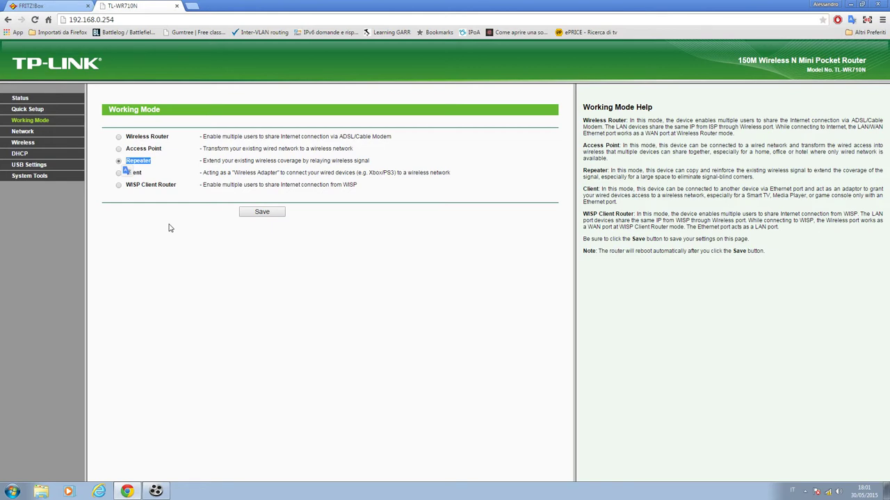
# Run Quick Setup's site survey and connect to NETGEAR47 as the root access point.
pyautogui.click(61, 141)
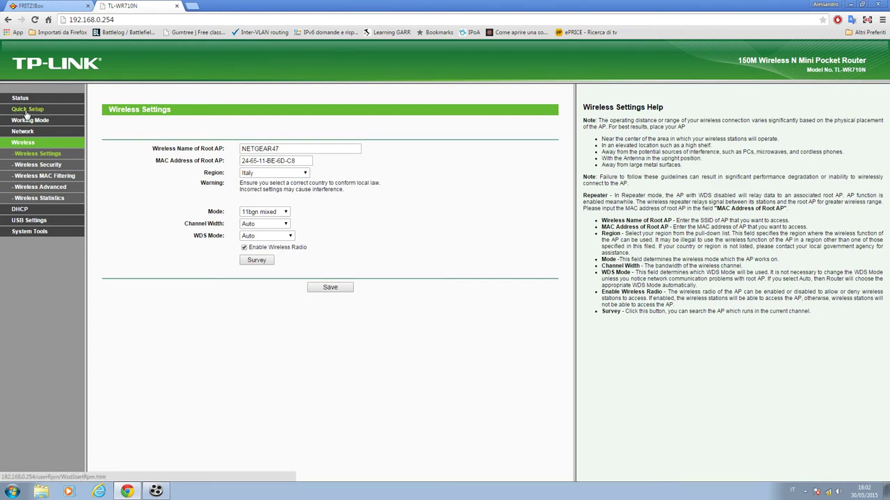
pyautogui.click(26, 112)
pyautogui.click(320, 189)
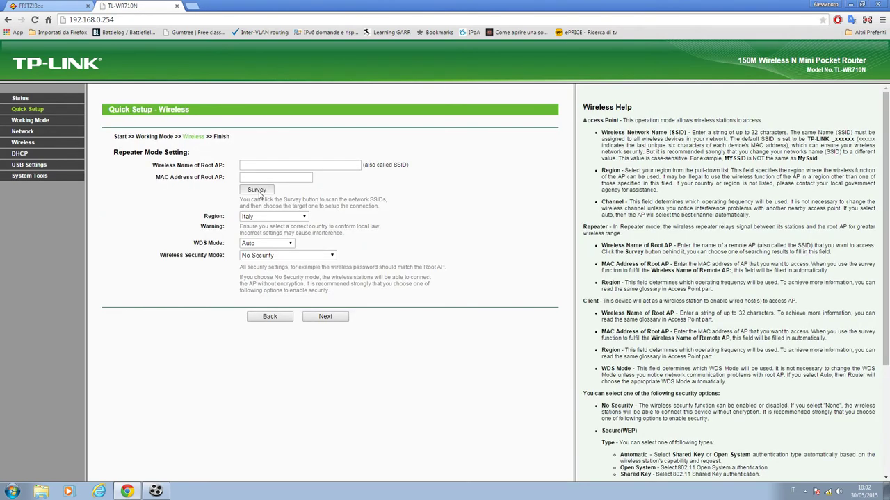
pyautogui.click(257, 191)
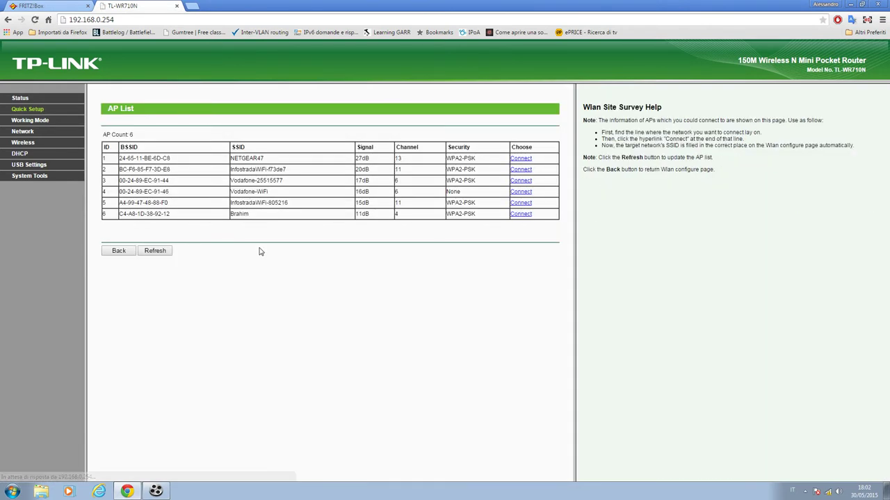
pyautogui.click(524, 159)
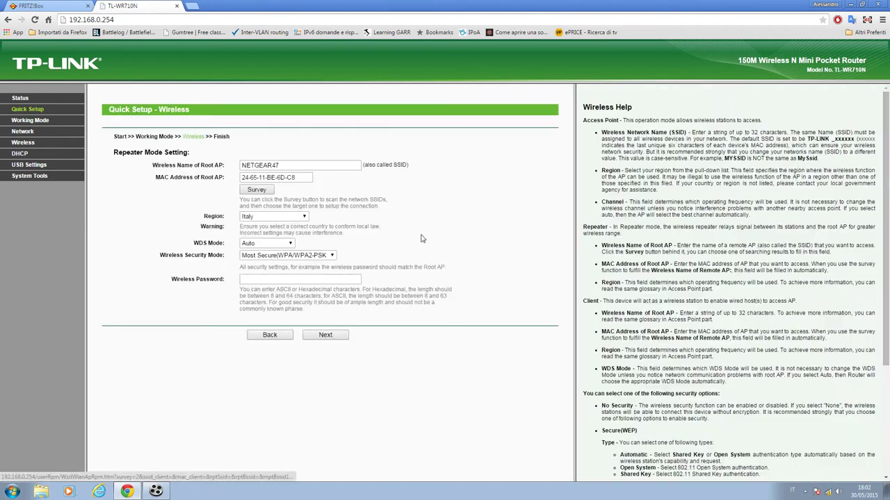
# Highlight the root AP name NETGEAR47 and focus the Wireless Password field.
pyautogui.click(266, 280)
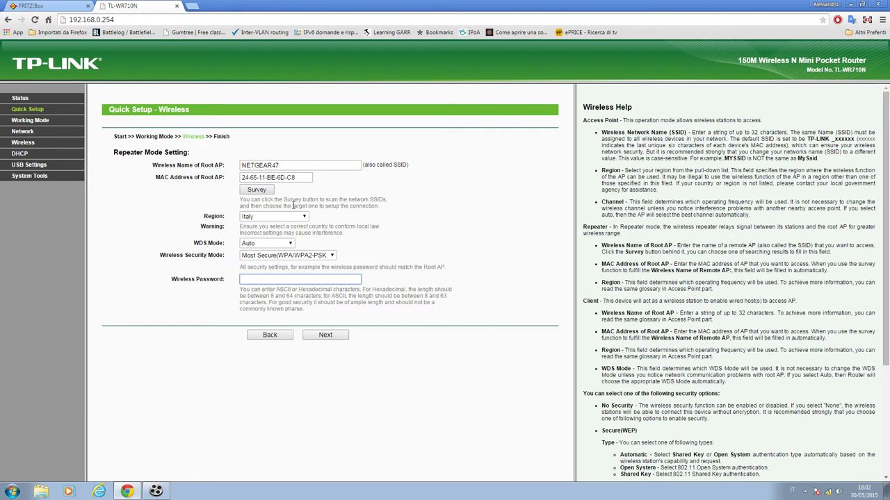
pyautogui.moveTo(294, 165); pyautogui.dragTo(224, 163)
pyautogui.click(389, 216)
pyautogui.click(326, 280)
# After checking the PC's network list, append _EXT so the root AP reads NETGEAR47_EXT.
pyautogui.click(832, 492)
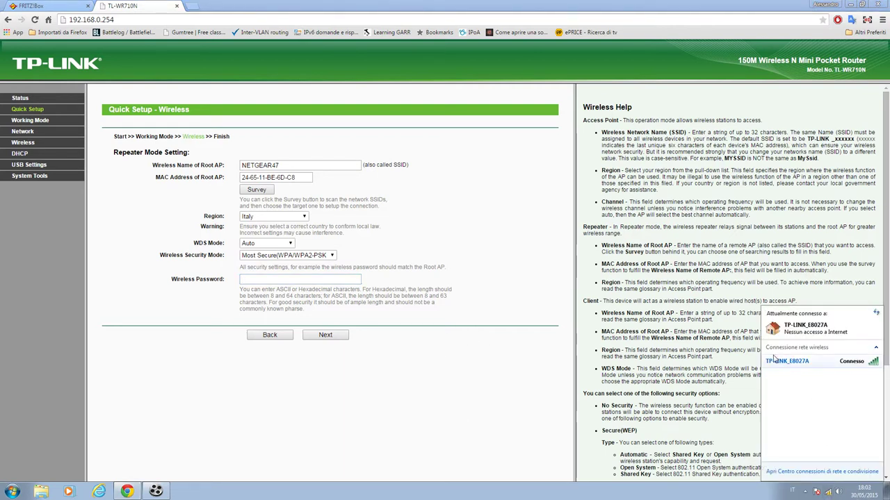
pyautogui.click(620, 396)
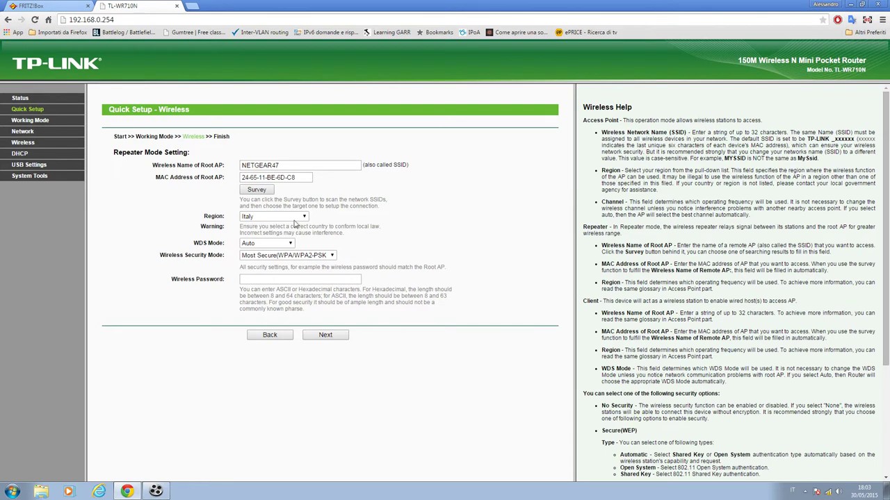
pyautogui.moveTo(281, 166); pyautogui.dragTo(237, 165)
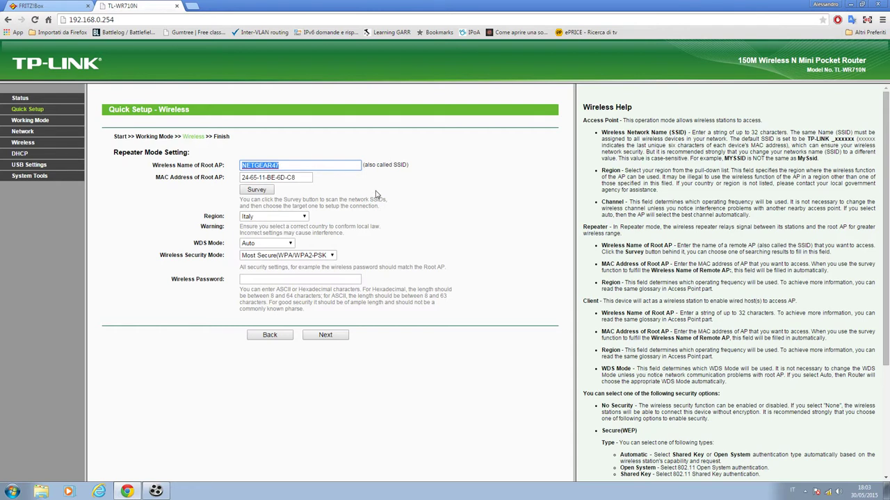
pyautogui.click(374, 213)
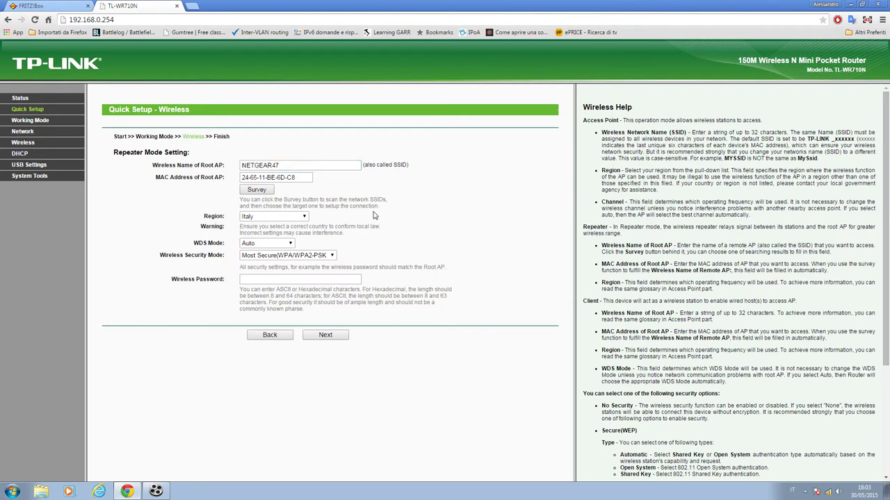
pyautogui.click(297, 164)
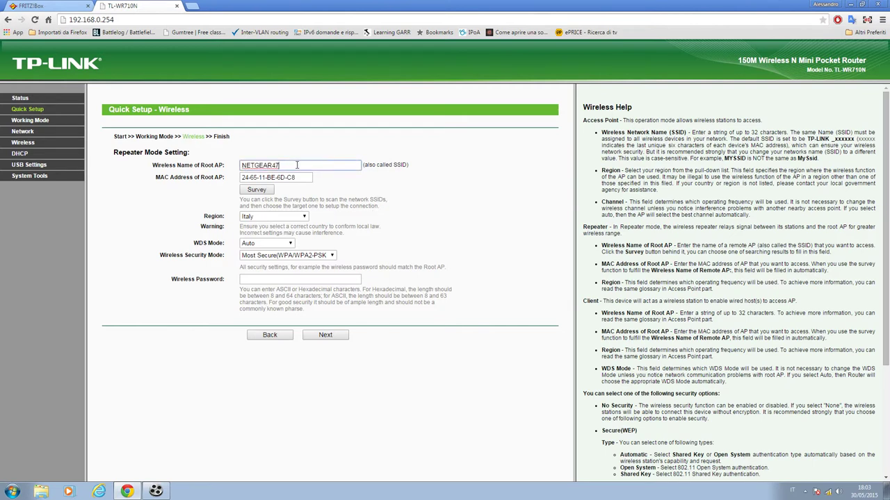
pyautogui.write('_EXT')
pyautogui.click(345, 221)
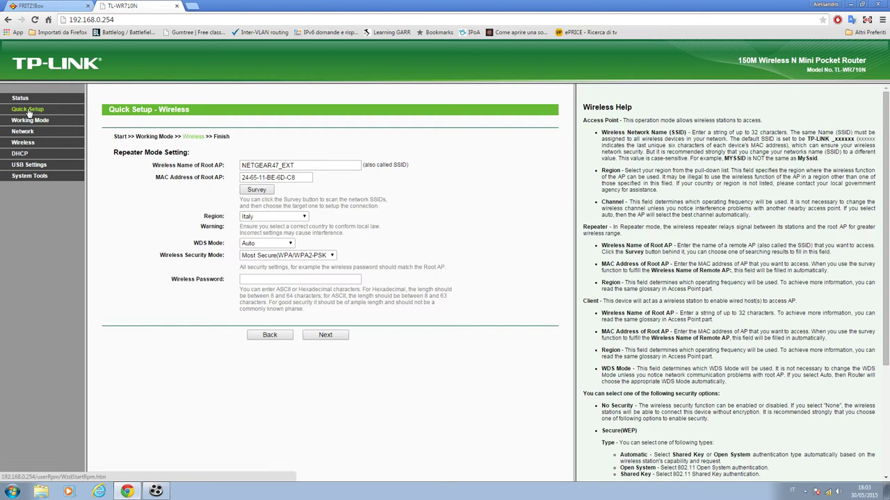
pyautogui.click(28, 111)
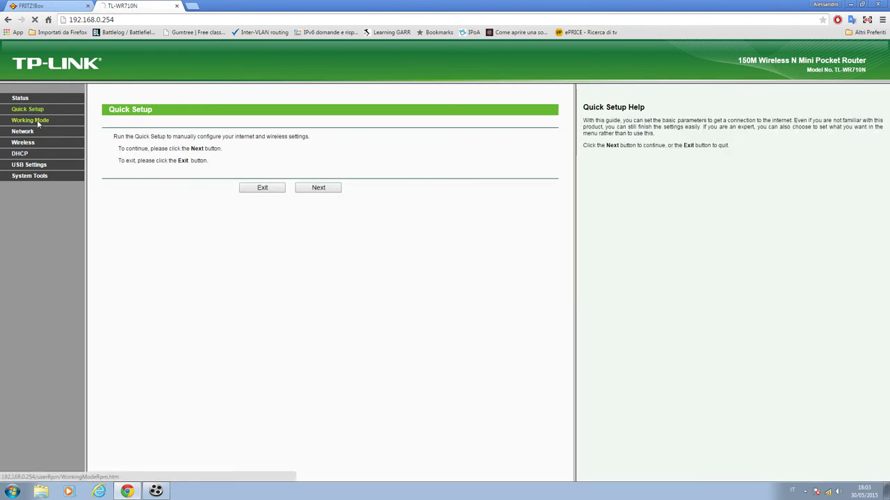
# Open the Working Mode page from the left menu.
pyautogui.click(39, 122)
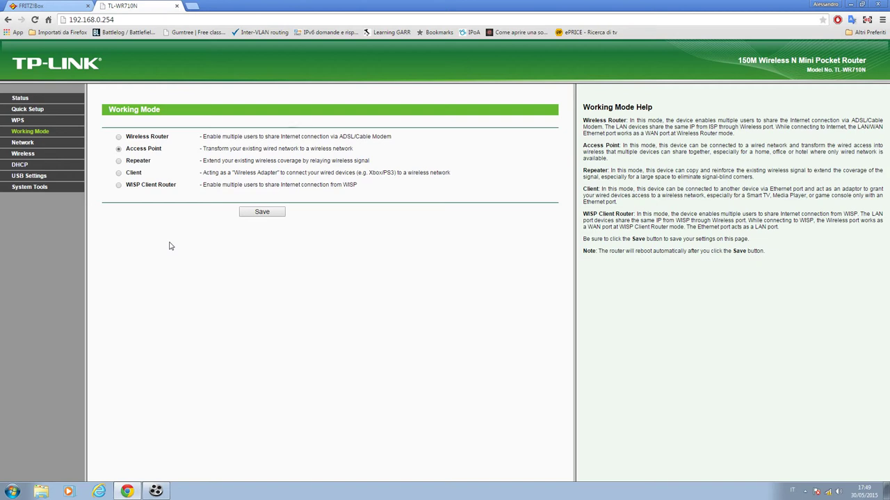
# Select the Client option label on the Working Mode page.
pyautogui.doubleClick(134, 172)
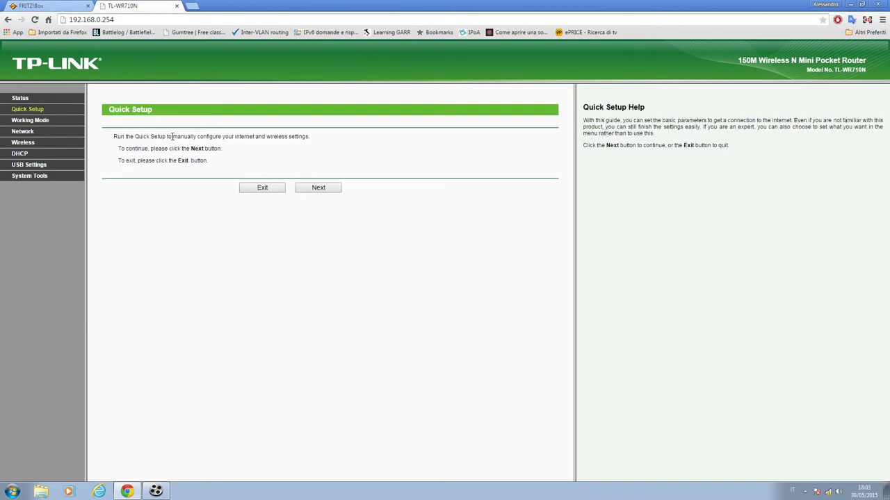
# Run Quick Setup in Client mode and survey nearby networks, listing six access points.
pyautogui.click(328, 189)
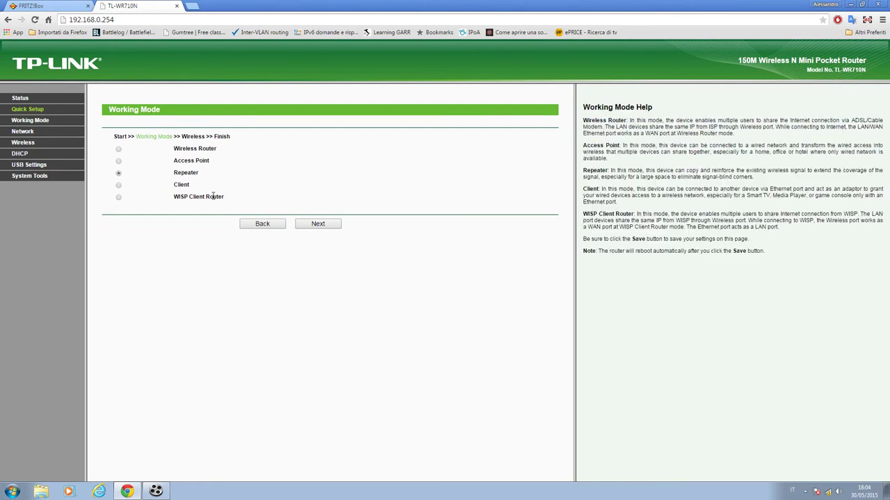
pyautogui.click(120, 188)
pyautogui.click(312, 223)
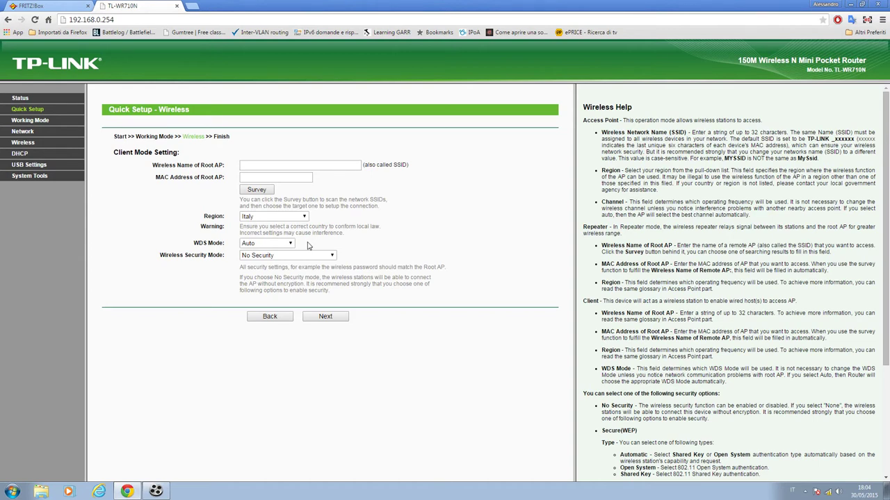
pyautogui.click(265, 192)
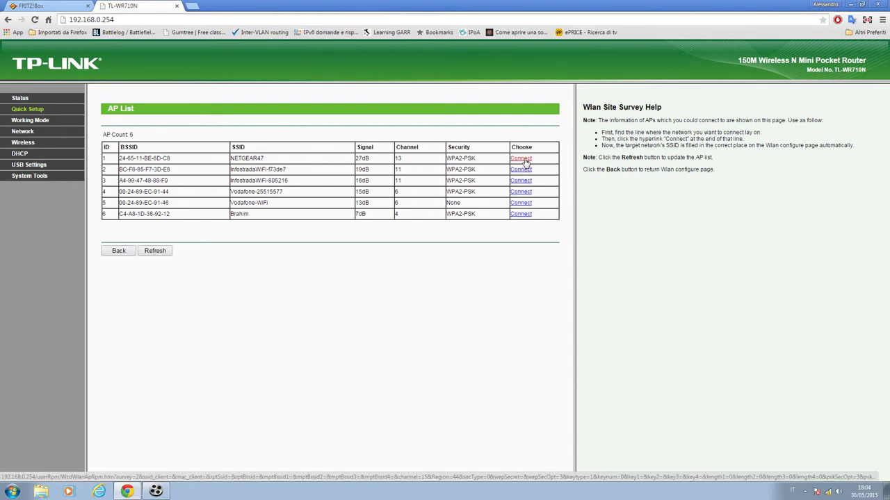
# Pick NETGEAR47 as the Client Mode root AP, then restart the Quick Setup wizard.
pyautogui.click(521, 159)
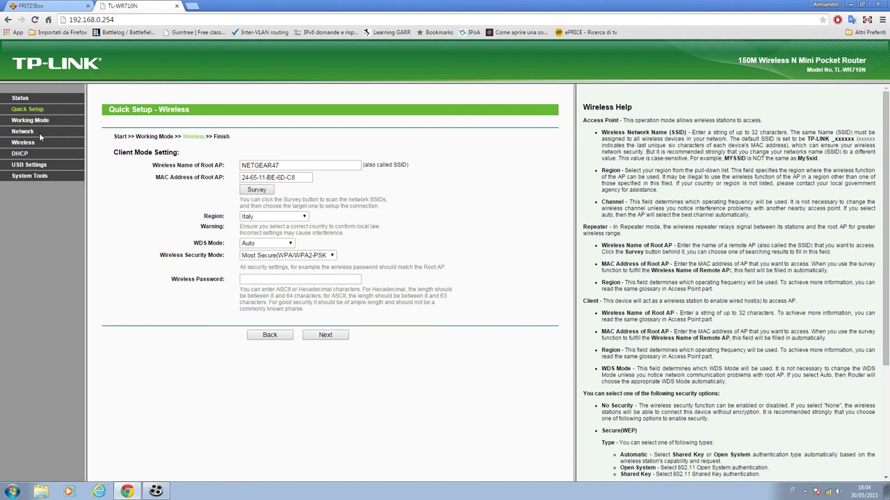
pyautogui.click(28, 109)
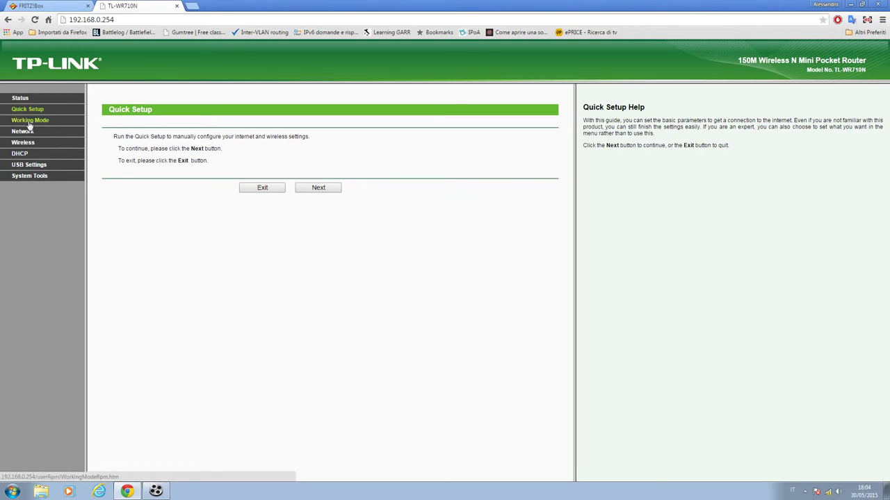
# Go to the Working Mode page to switch to WISP Client Router mode.
pyautogui.click(30, 122)
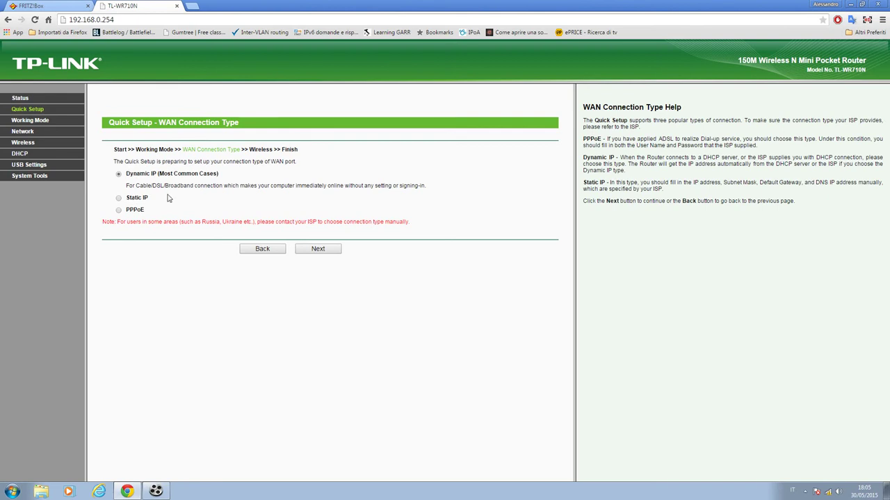
# Move past the WAN Connection Type step and survey nearby networks, listing five APs.
pyautogui.click(312, 250)
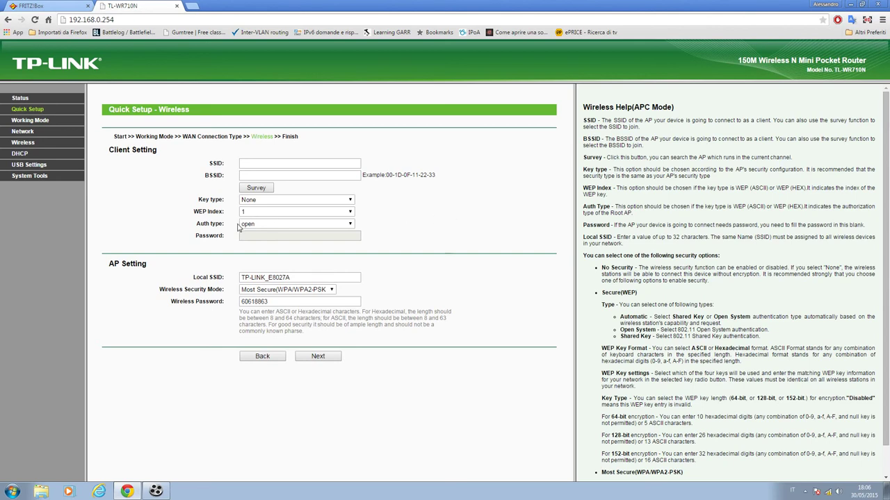
pyautogui.click(264, 191)
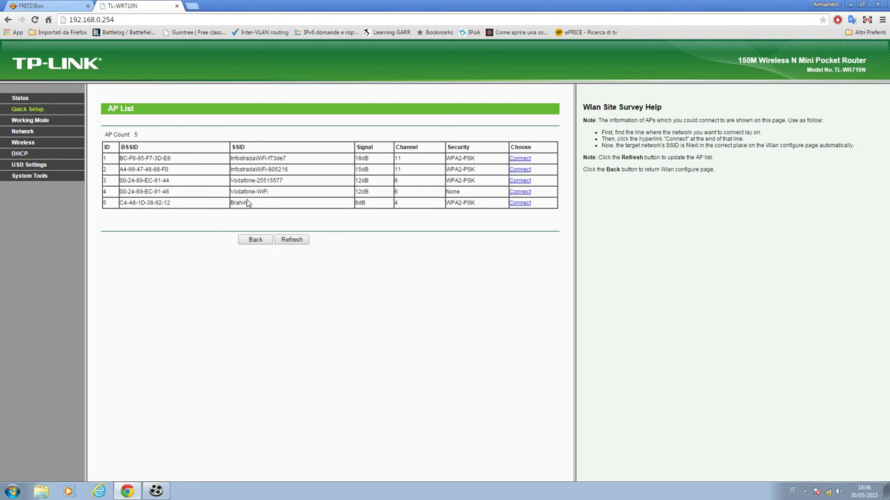
# Connect the client to InfostradaWiFi-f73de7, filling its BSSID and WPA-PSK/WPA2-PSK key type.
pyautogui.click(520, 158)
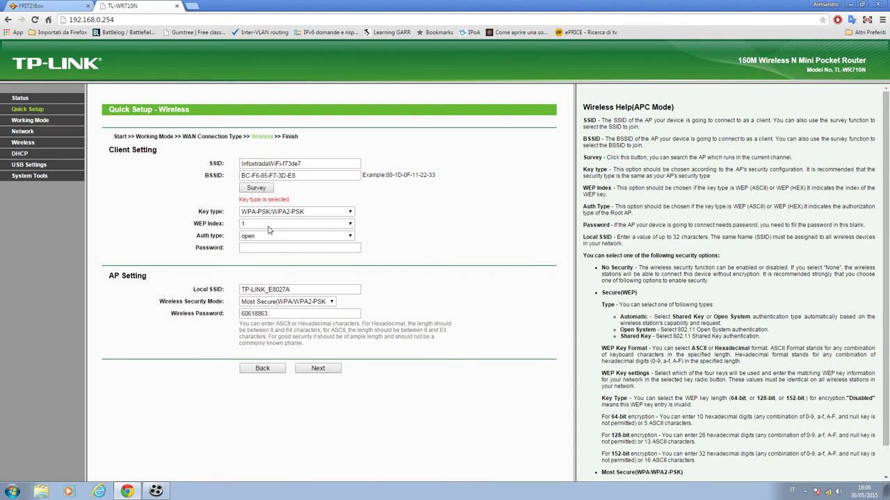
# Keep WPA-PSK/WPA2-PSK as the client key type and check the root SSID field.
pyautogui.click(272, 211)
pyautogui.click(269, 245)
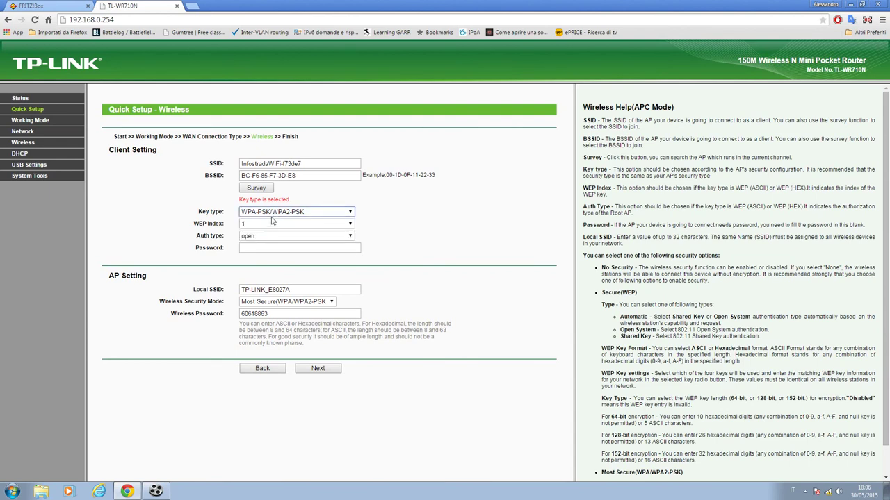
pyautogui.click(276, 248)
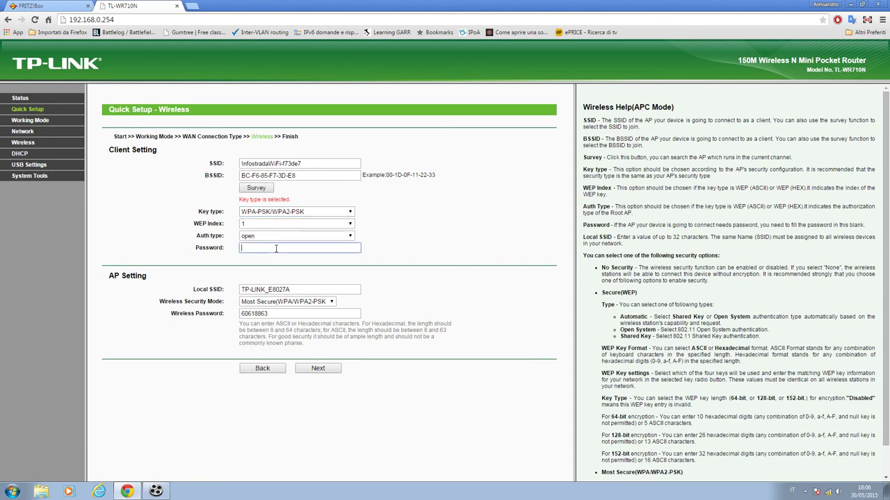
pyautogui.moveTo(303, 165); pyautogui.dragTo(272, 170)
pyautogui.click(188, 233)
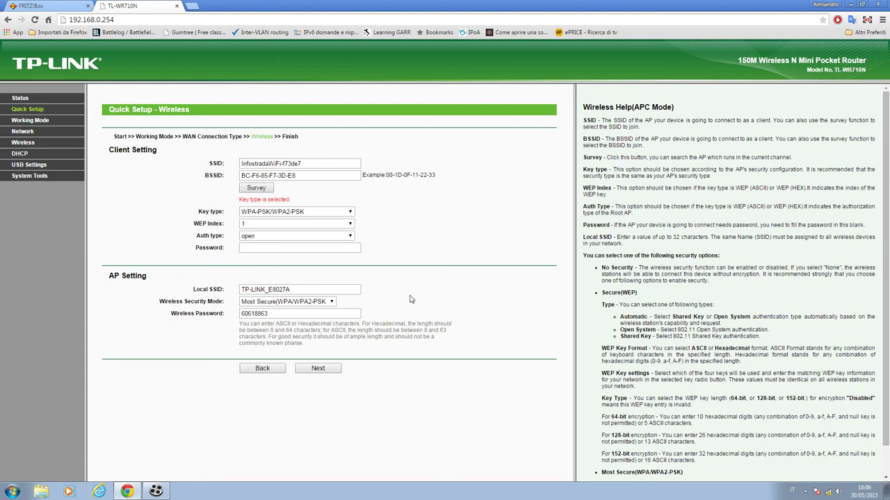
# Rename the local network SSID to a person's name and set a new local wireless password.
pyautogui.moveTo(321, 288); pyautogui.dragTo(228, 283)
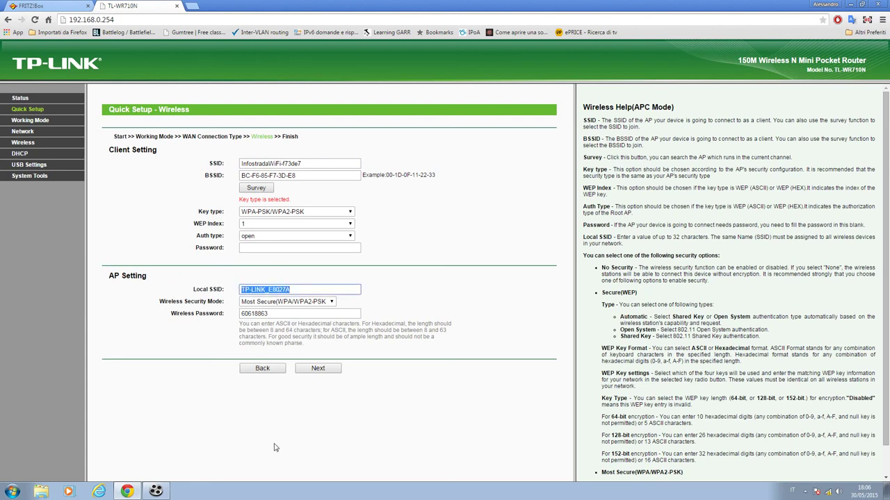
pyautogui.write('a')
pyautogui.press('BackSpace')
pyautogui.moveTo(298, 314); pyautogui.dragTo(124, 303)
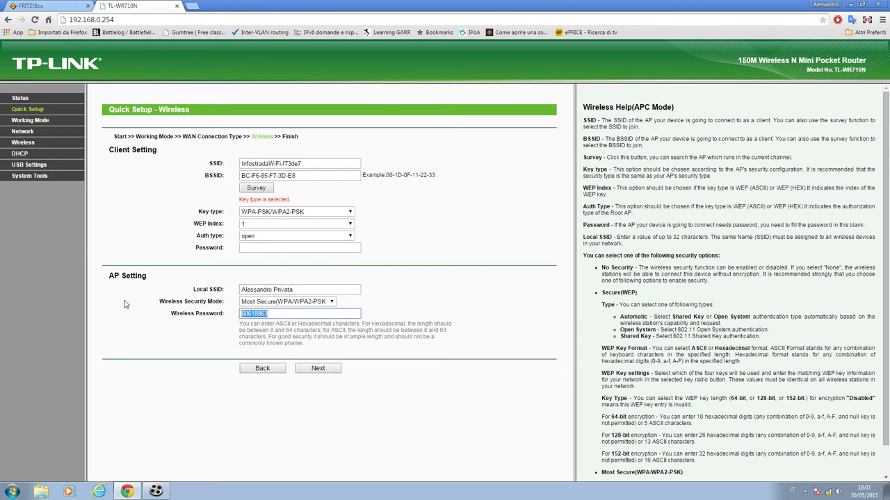
# Enter the InfostradaWiFi-f73de7 root network's passphrase in the client Password field.
pyautogui.moveTo(306, 162); pyautogui.dragTo(258, 160)
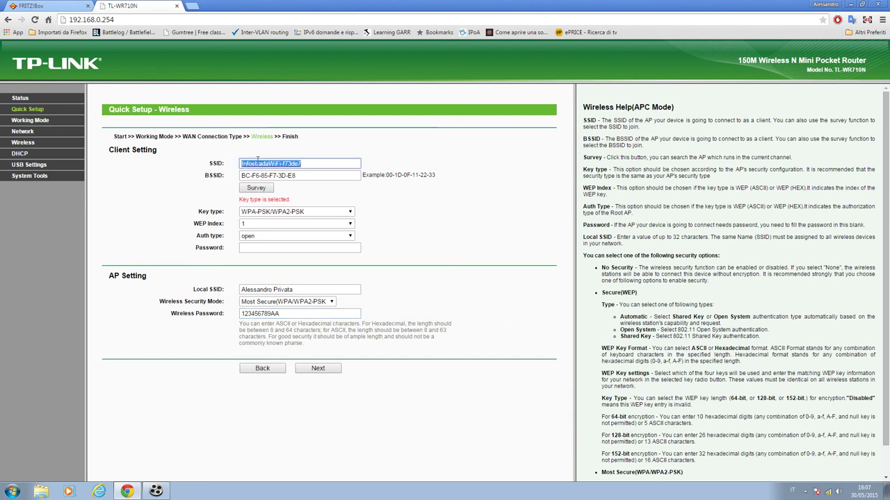
pyautogui.click(266, 250)
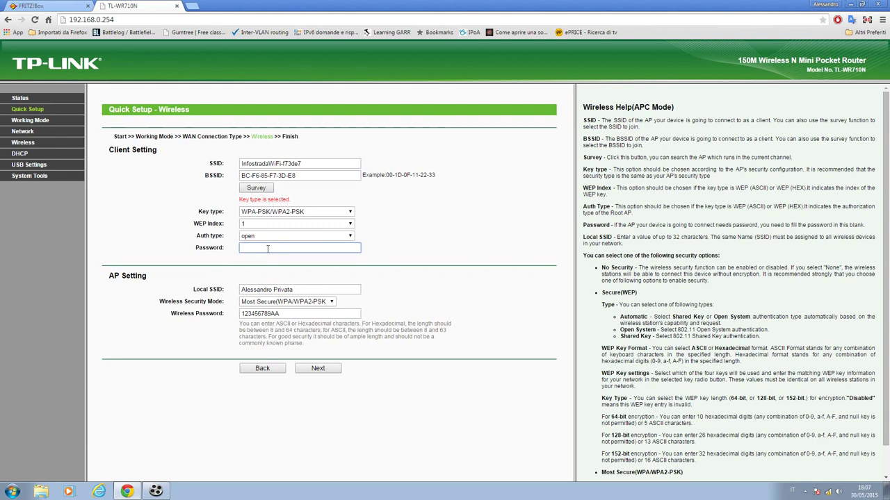
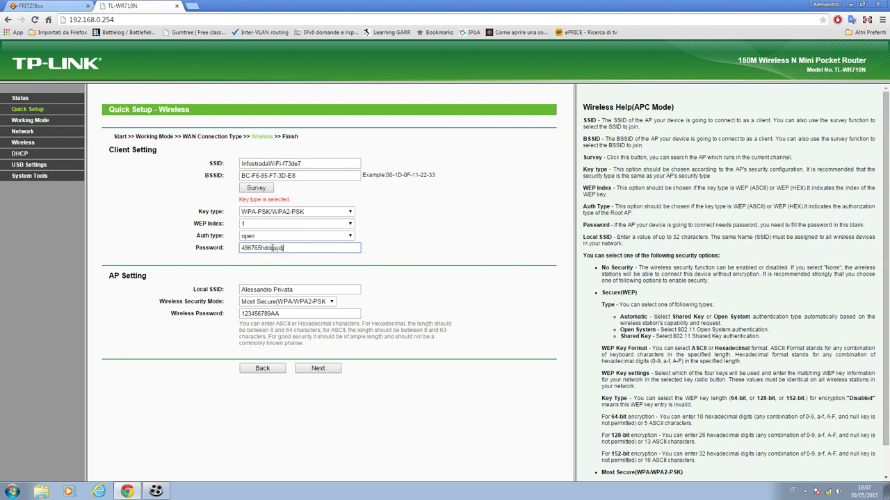